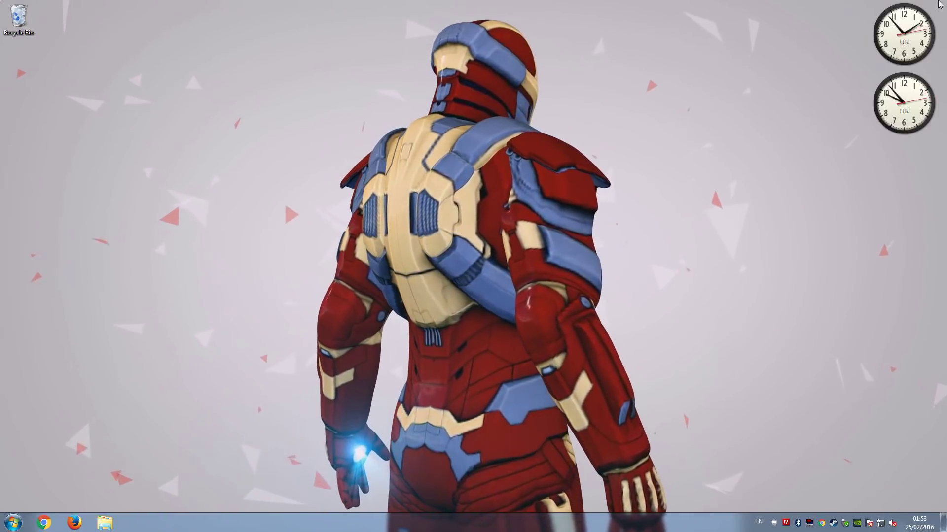
Launch Chrome and uncheck 'Use hardware acceleration when available' in advanced settings.
mouse_move(940, 4)
left_click(105, 78)
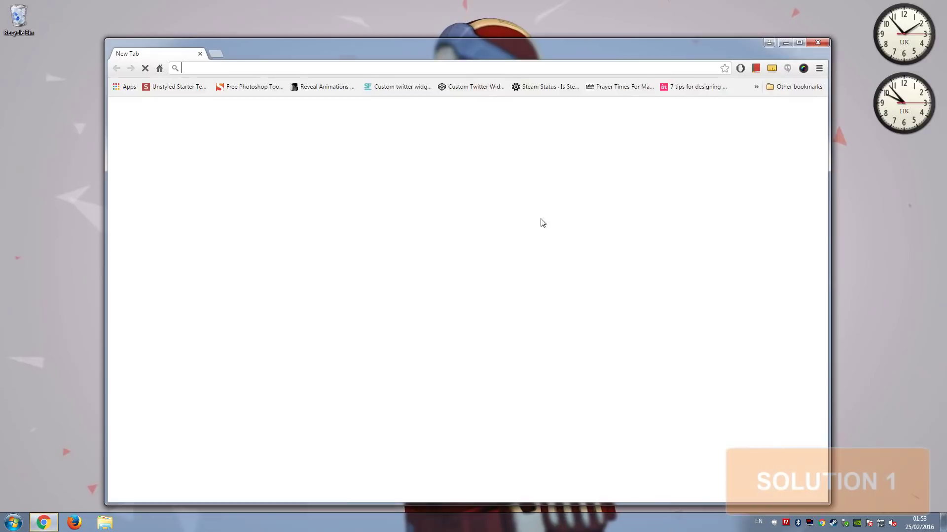
left_click(819, 67)
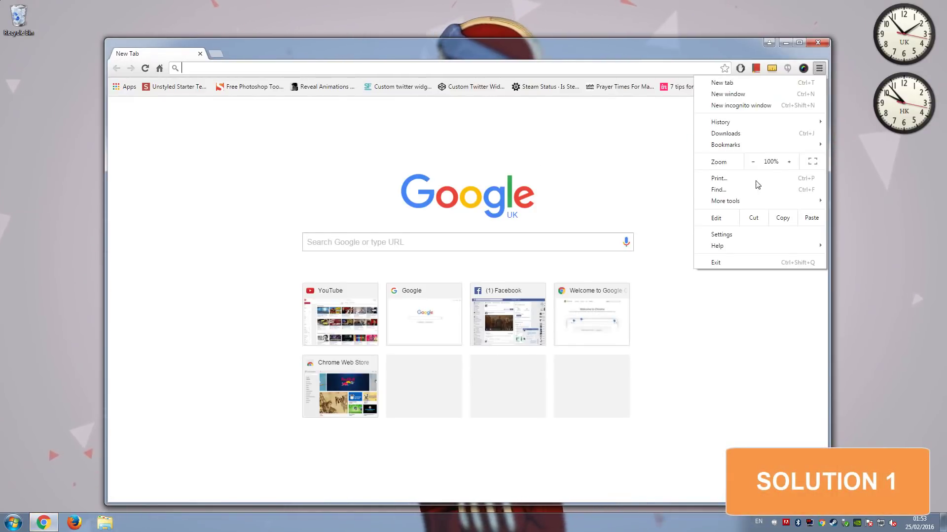
left_click(792, 224)
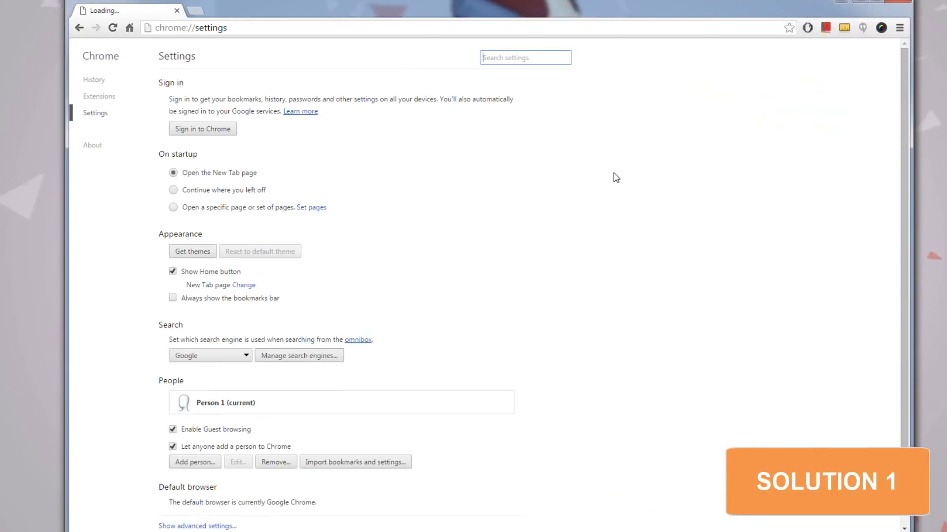
scroll(445, 410, "down", 1)
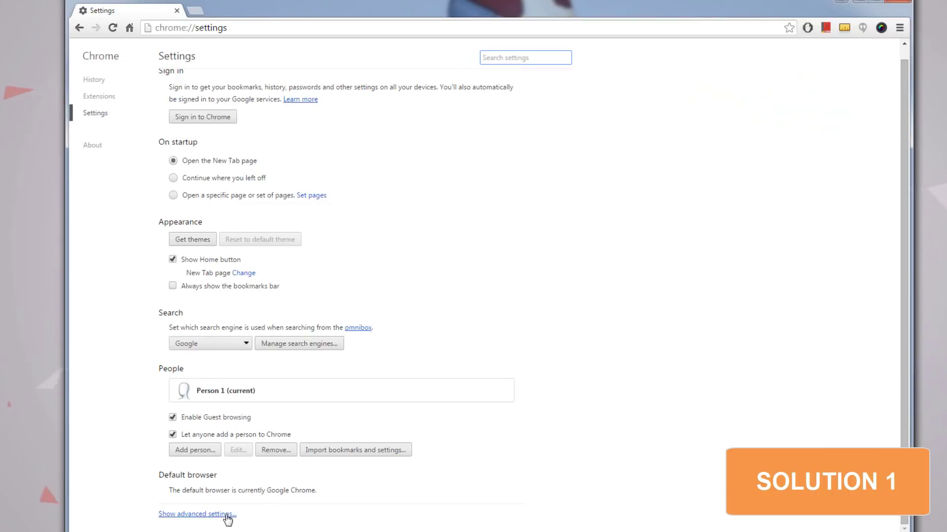
left_click(223, 515)
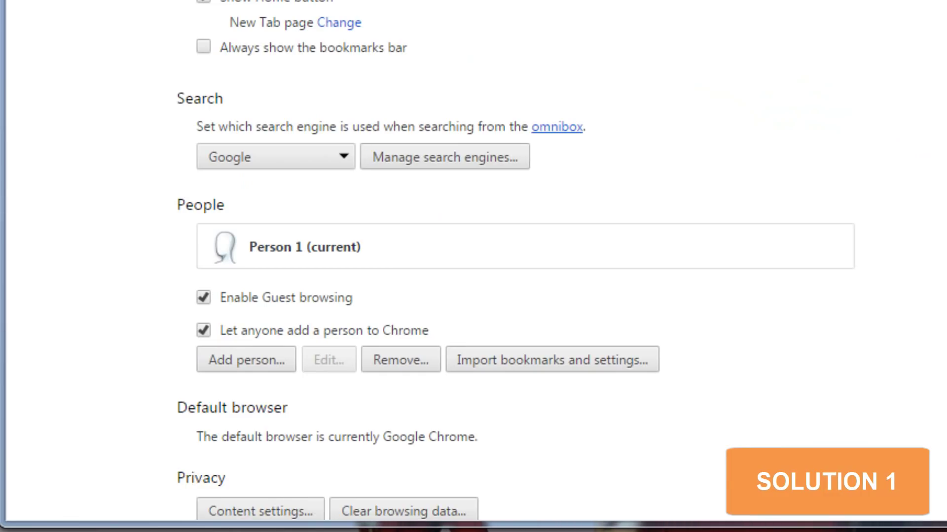
scroll(474, 266, "down", 15)
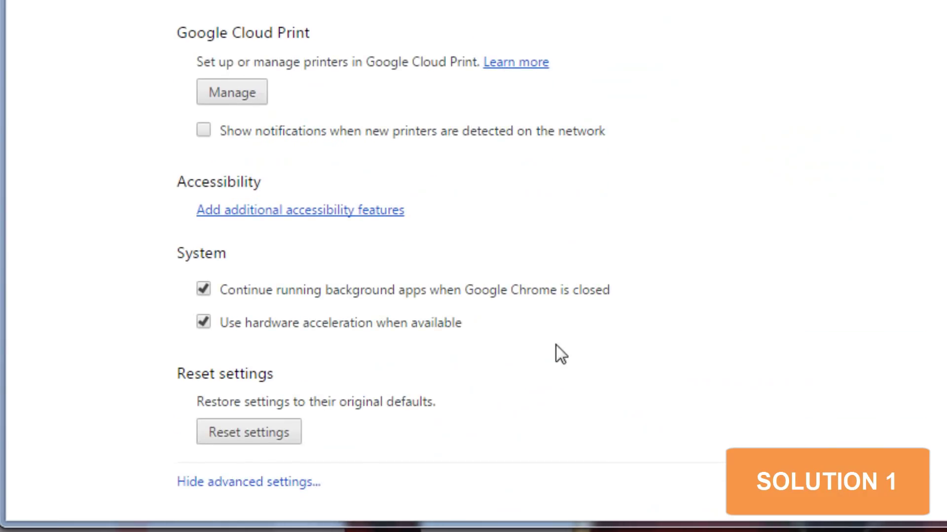
left_click(406, 329)
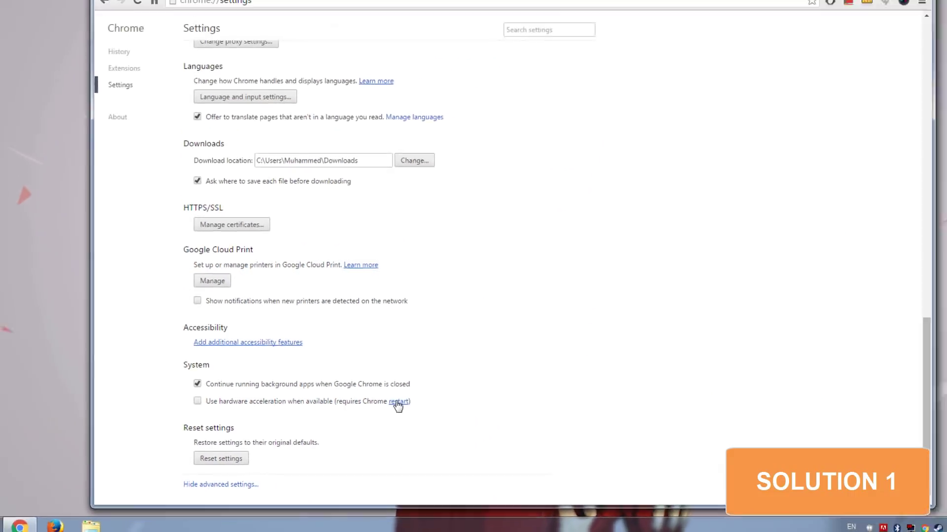
Restart Chrome to apply the hardware acceleration change.
left_click(587, 323)
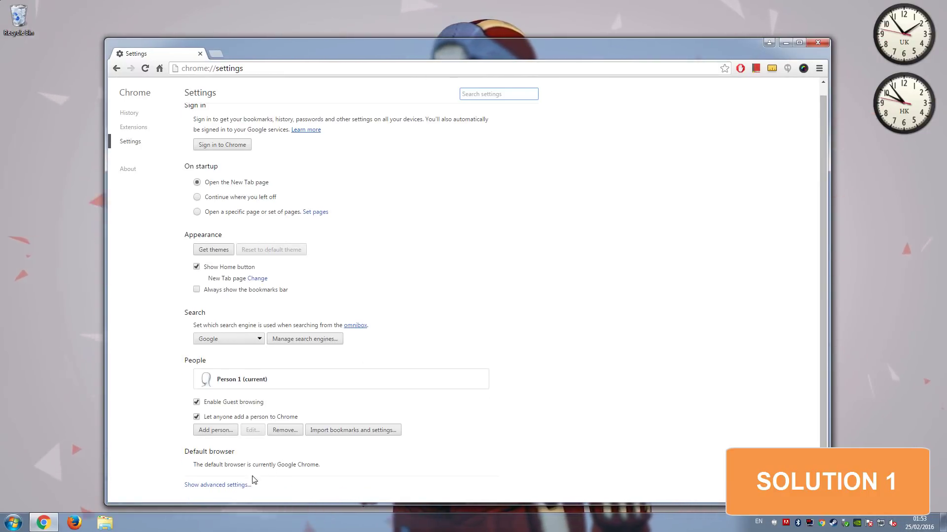
left_click(242, 495)
scroll(429, 353, "down", 12)
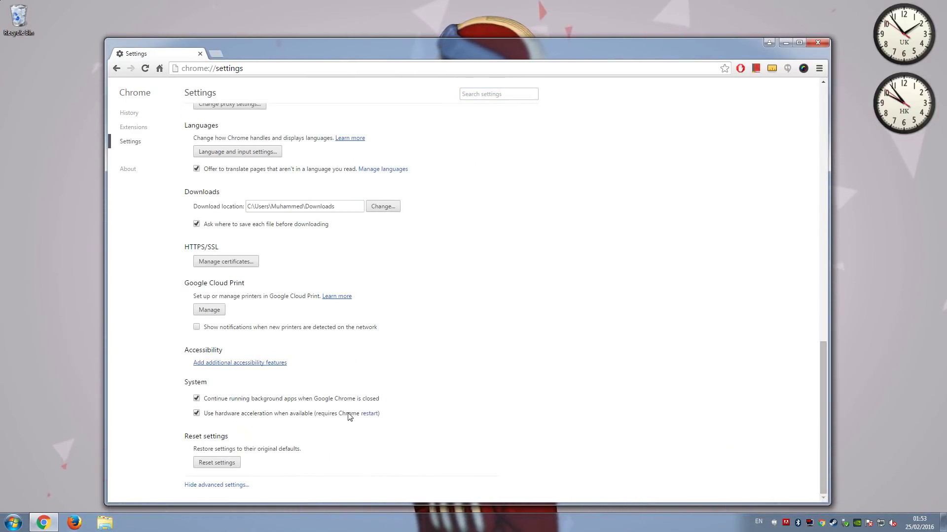
left_click(369, 414)
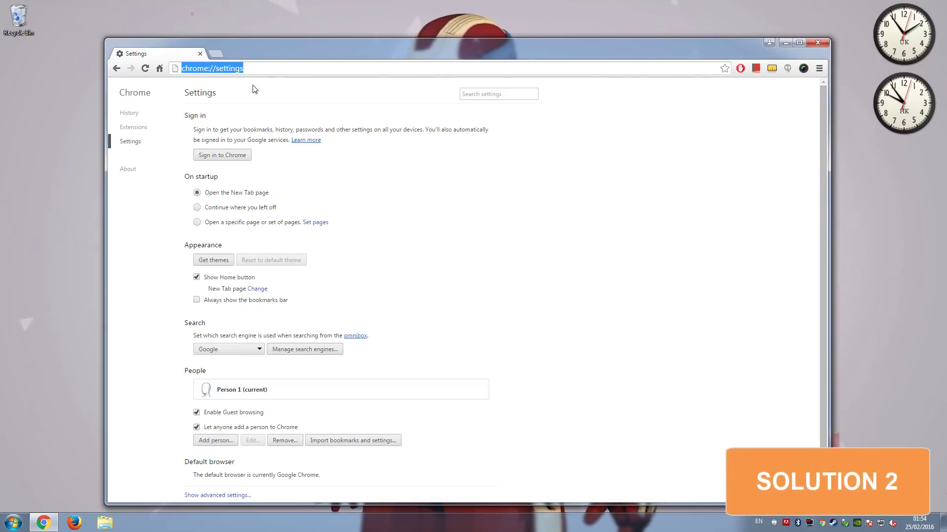
Search Google for 'download chrome beta' and open the Chrome Beta download page.
type("goo")
left_click(252, 86)
type("go")
key("BackSpace")
key("BackSpace")
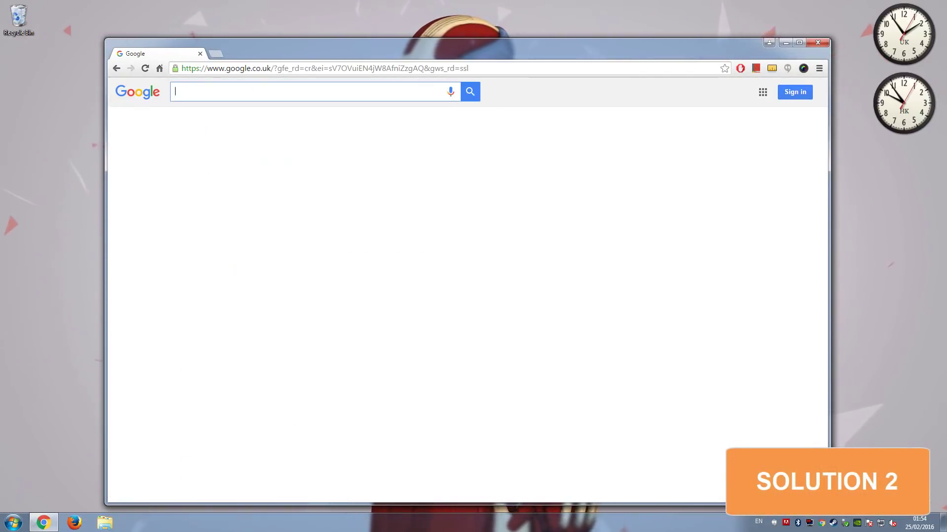
type("download chrome be")
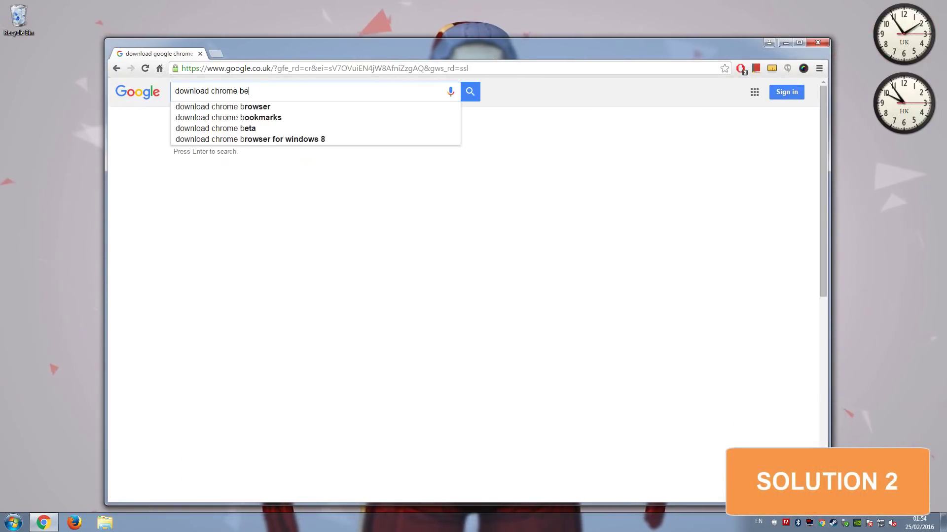
type("ta")
key("Return")
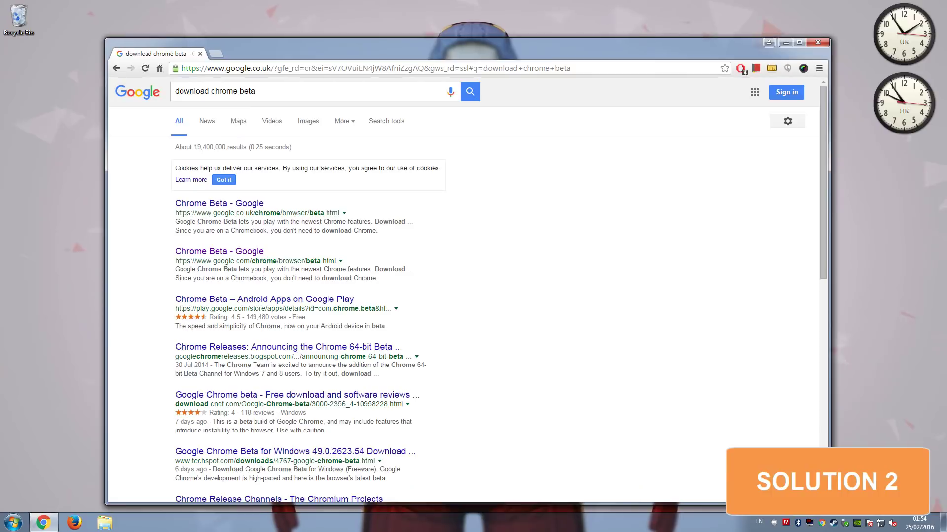
left_click(249, 251)
Download Chrome Beta, accept the terms, save the setup file to Downloads and run it.
left_click(455, 188)
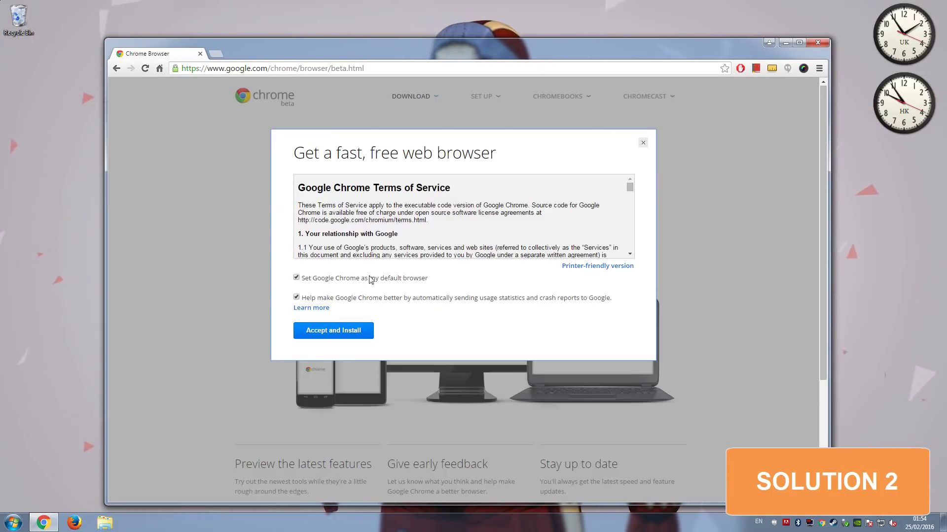
left_click(345, 329)
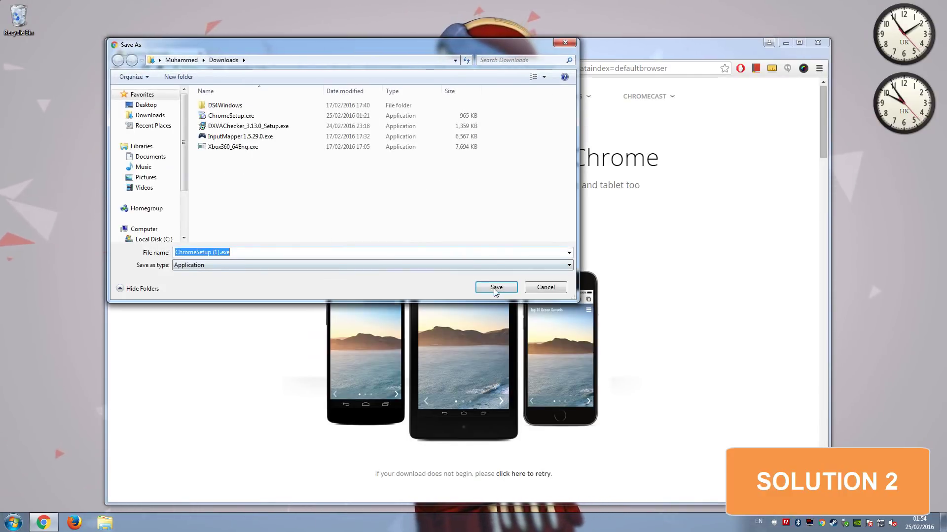
left_click(497, 286)
left_click(186, 484)
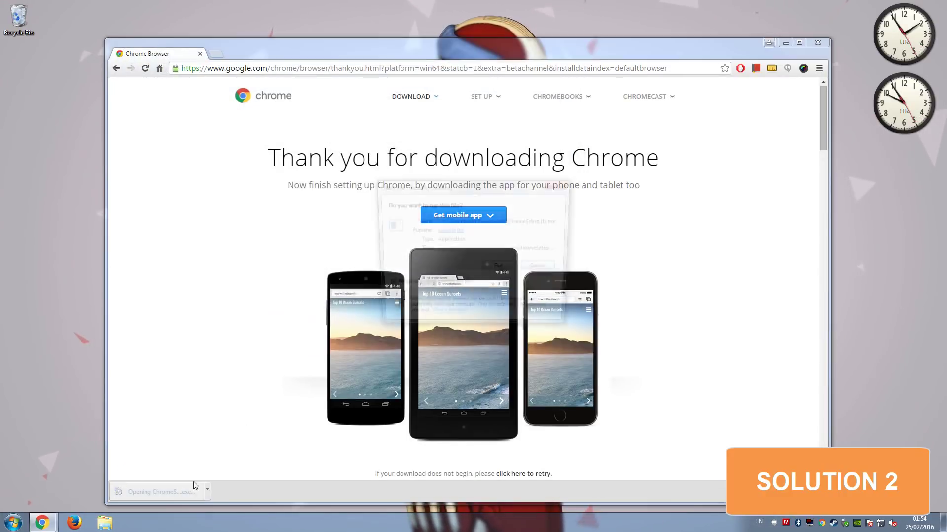
left_click(546, 269)
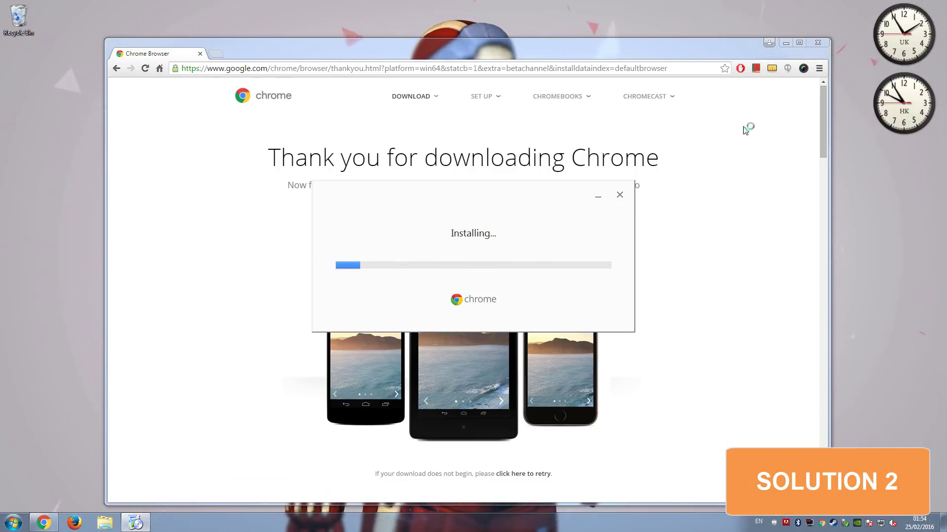
Check About Google Chrome, then return to the thank-you page and dismiss the installation-complete message.
left_click(817, 69)
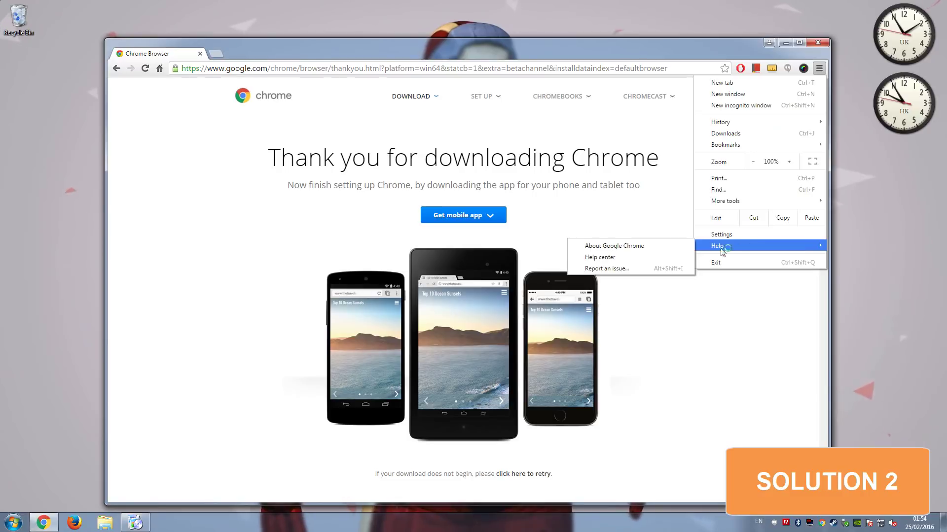
left_click(641, 246)
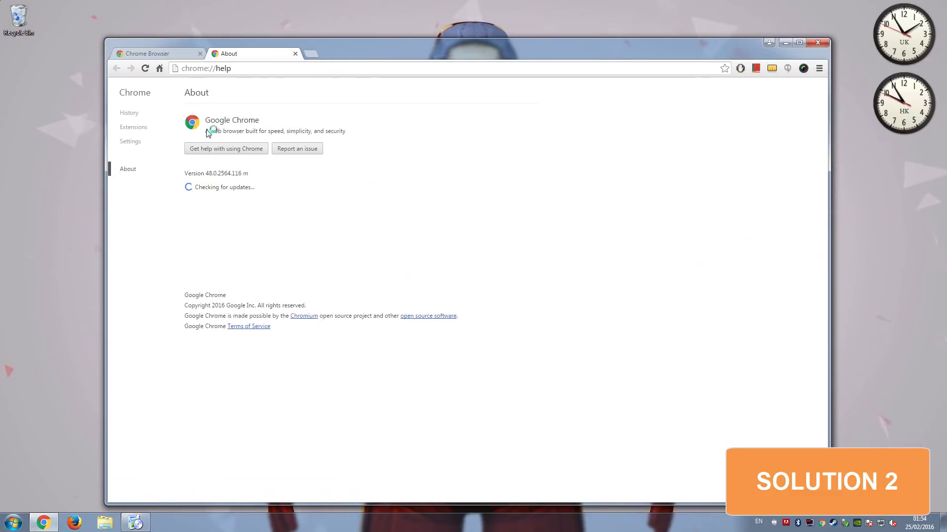
key("ctrl+shift+Tab")
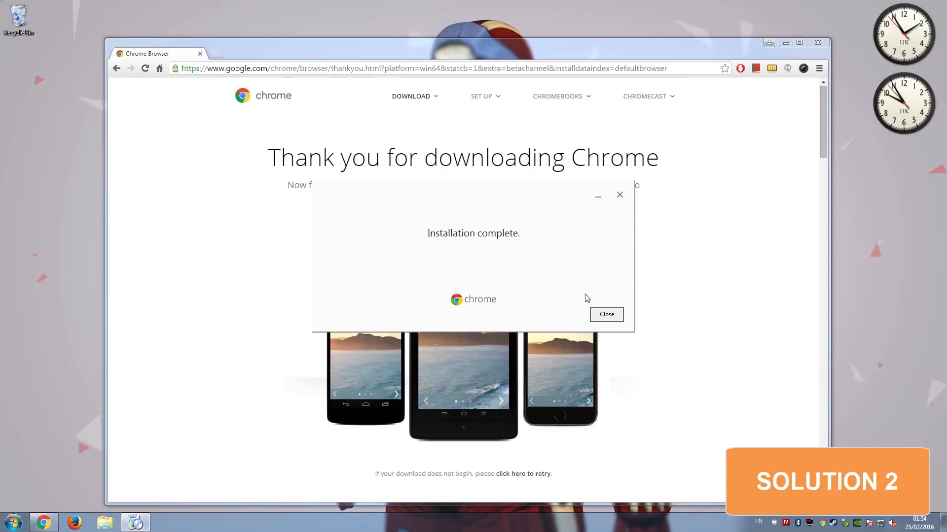
left_click(607, 313)
Close and relaunch Chrome, then reopen About Google Chrome to check for updates.
left_click(819, 43)
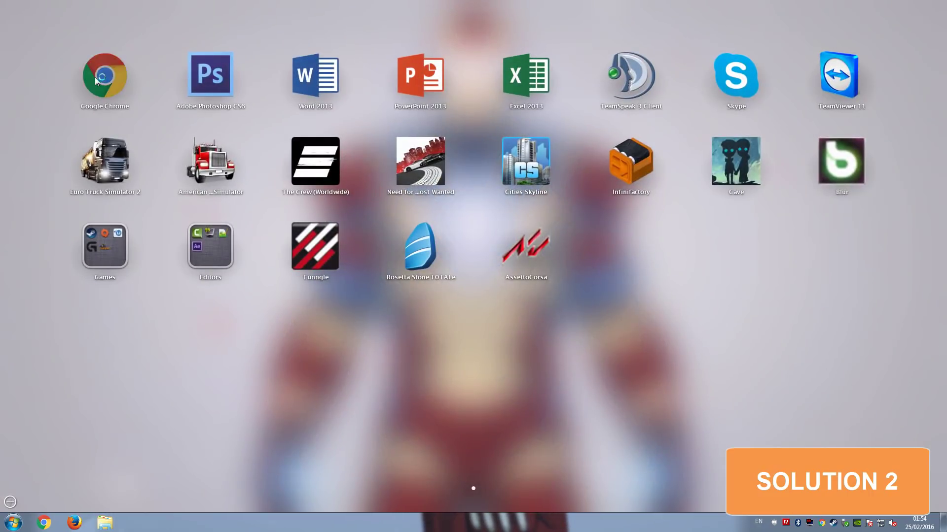
left_click(97, 78)
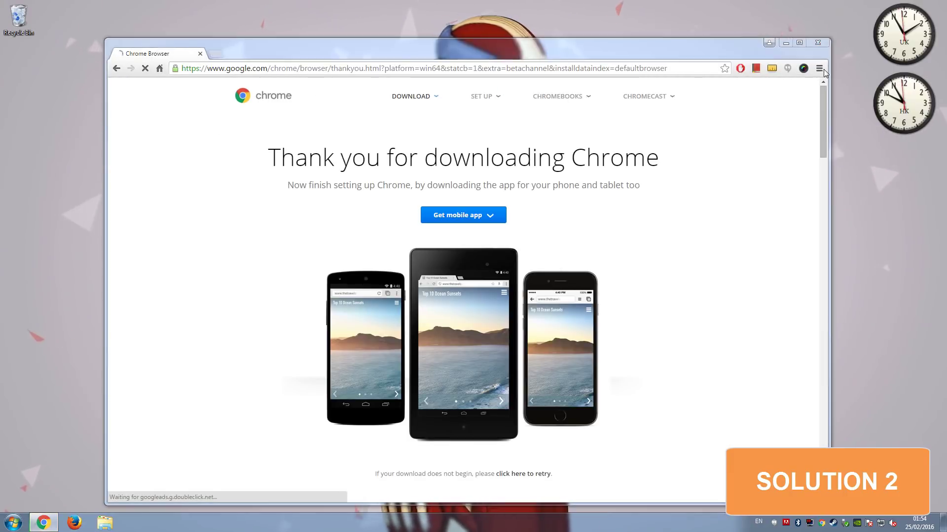
left_click(545, 288)
left_click(819, 68)
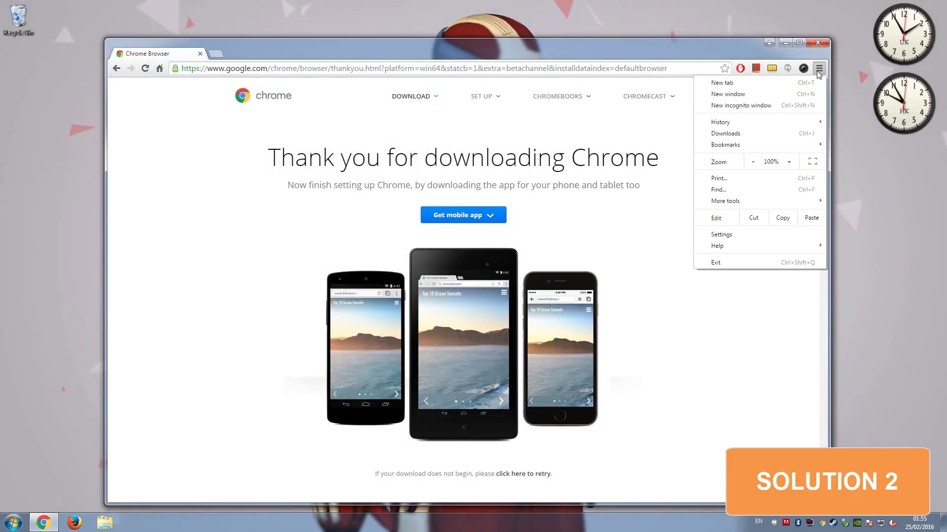
left_click(614, 246)
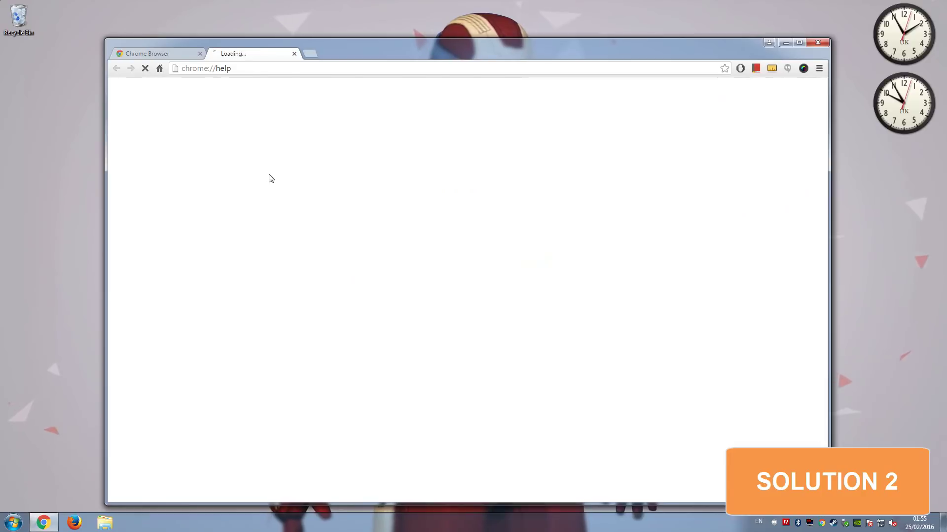
left_click_drag(143, 121, 379, 120)
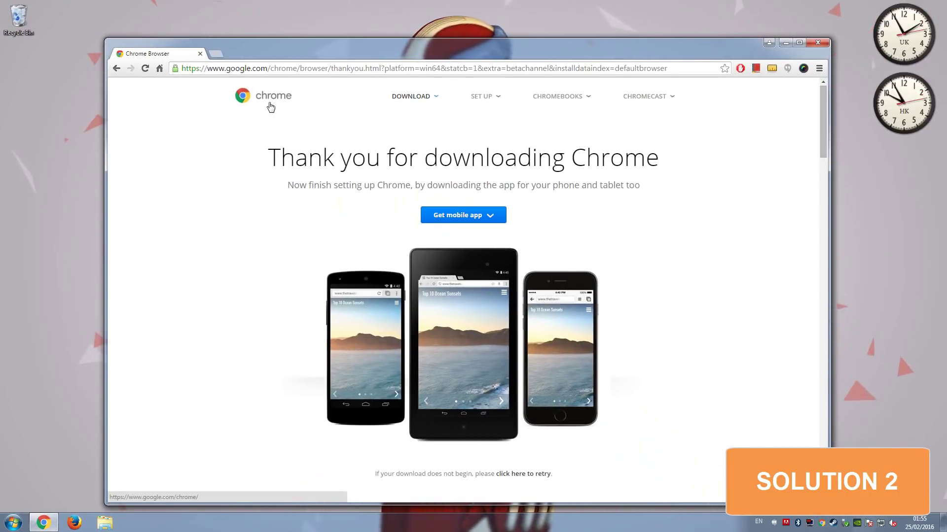
Go to google.com, search for google canary and open the Chrome Canary download page.
left_click(272, 70)
type("google.com")
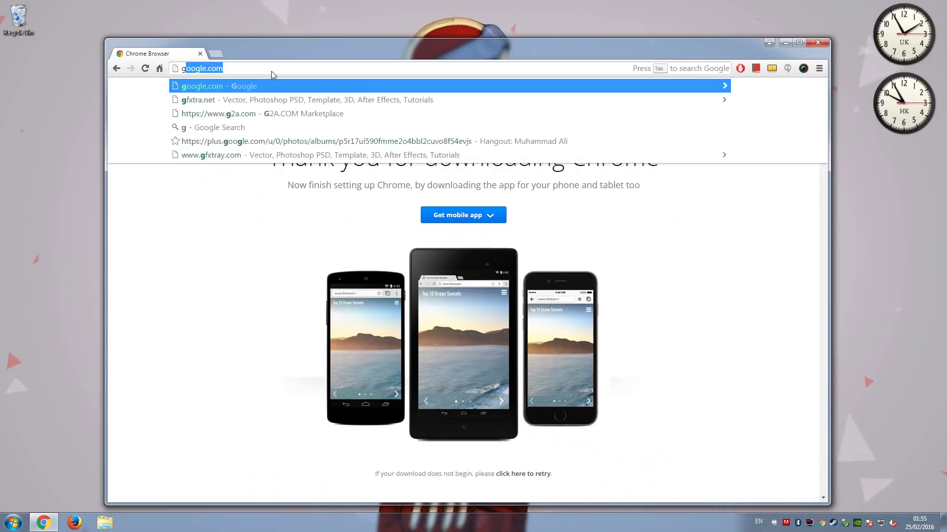
key("Return")
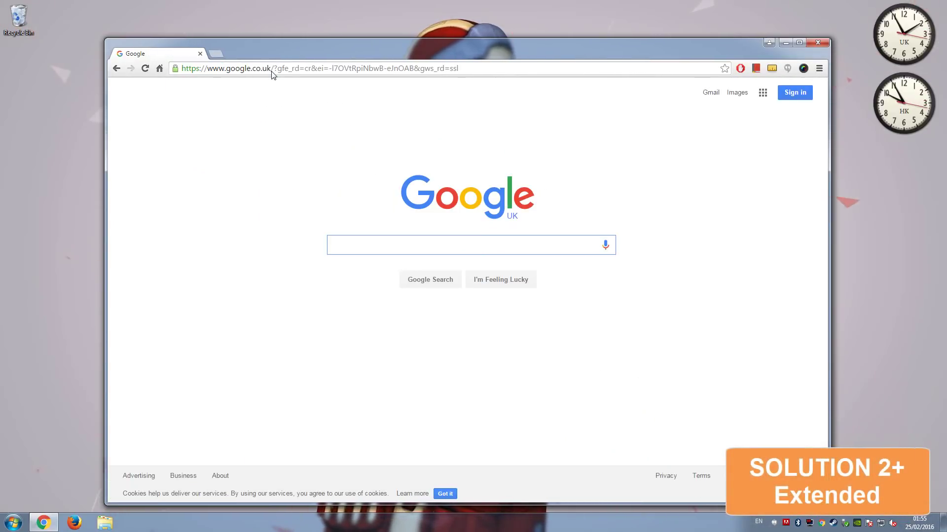
type("google canary")
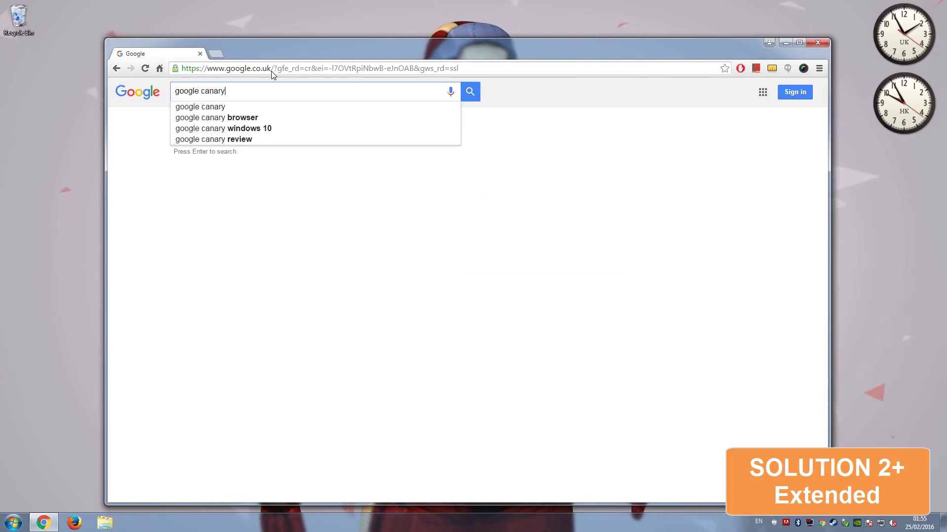
key("Return")
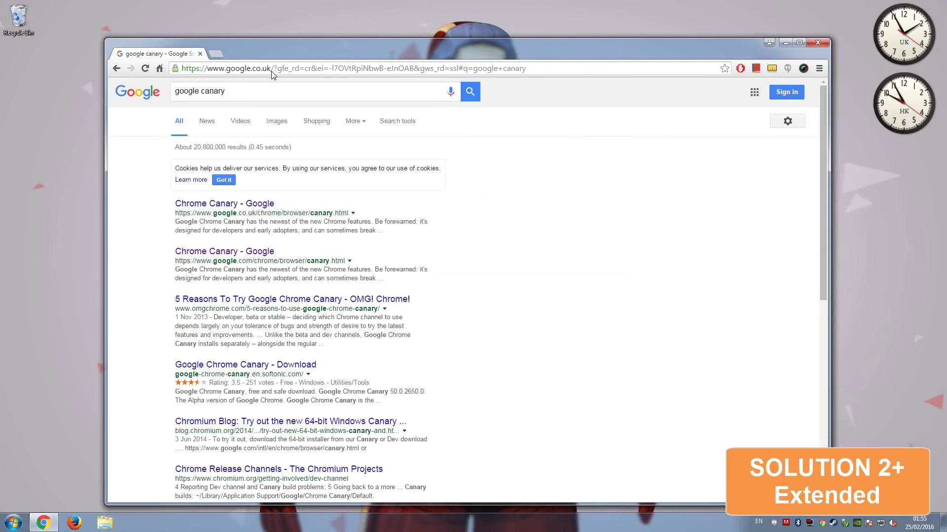
left_click(261, 252)
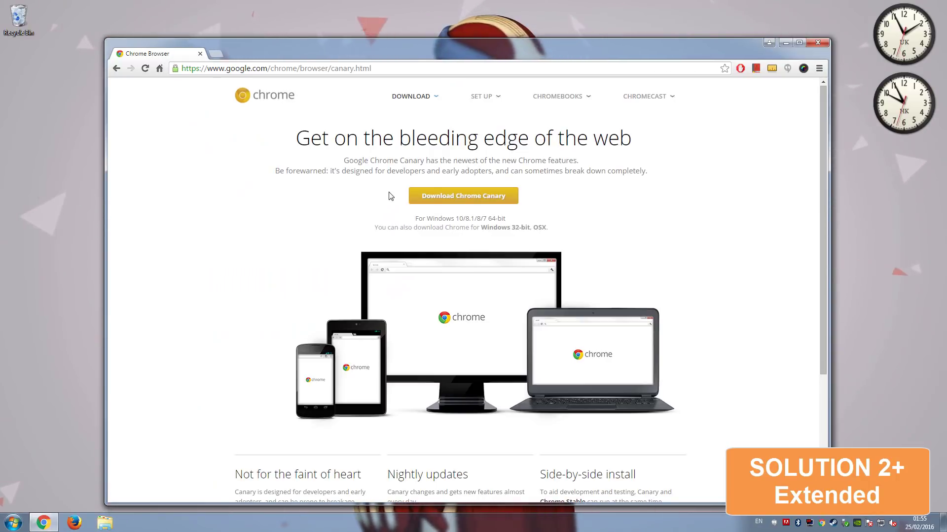
Load YouTube, scroll its home page, then close Chrome.
mouse_move(669, 101)
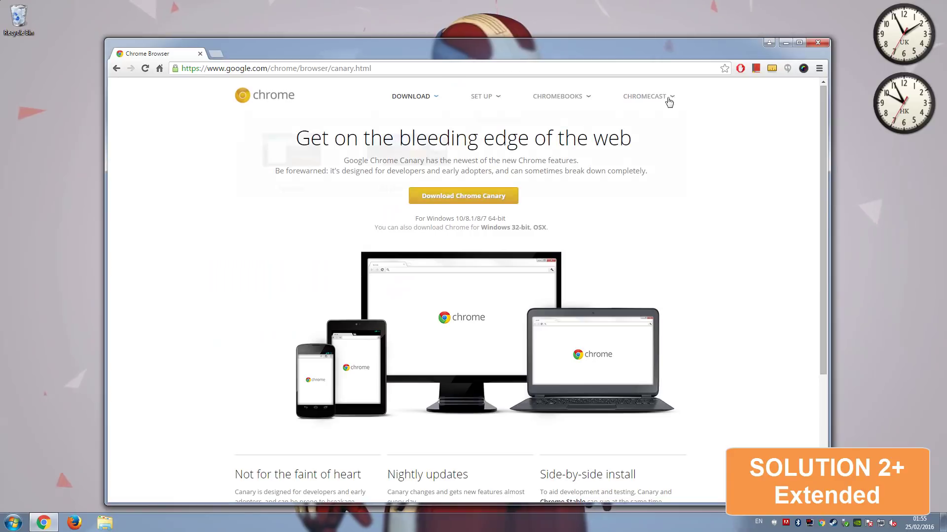
left_click(786, 43)
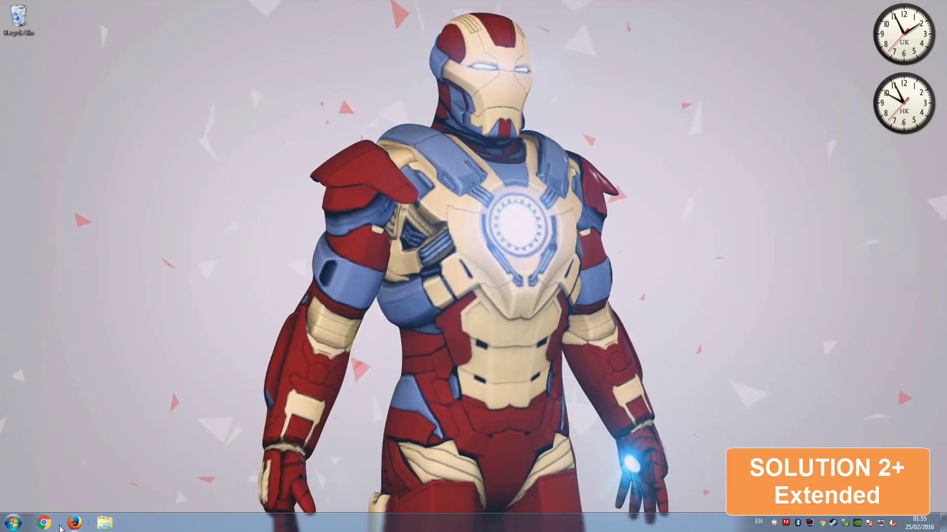
left_click(44, 522)
left_click(296, 69)
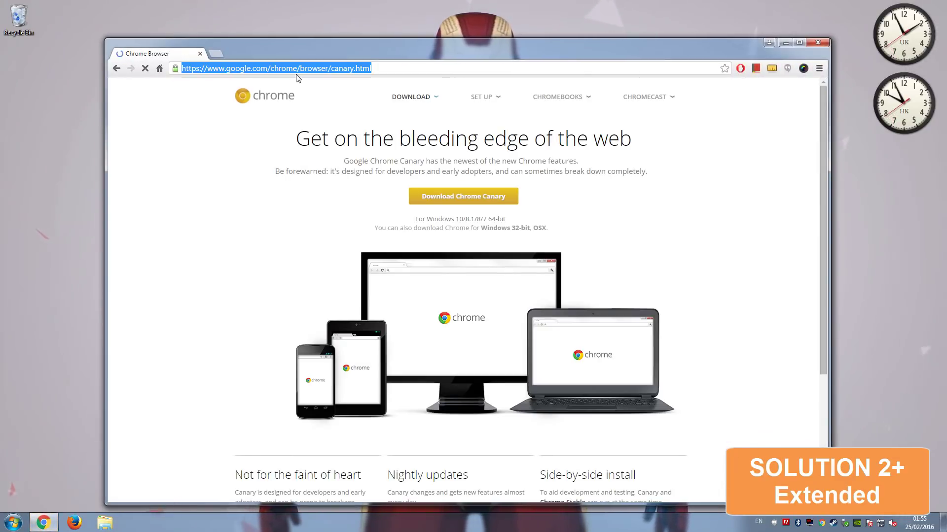
type("youtube.com")
key("Return")
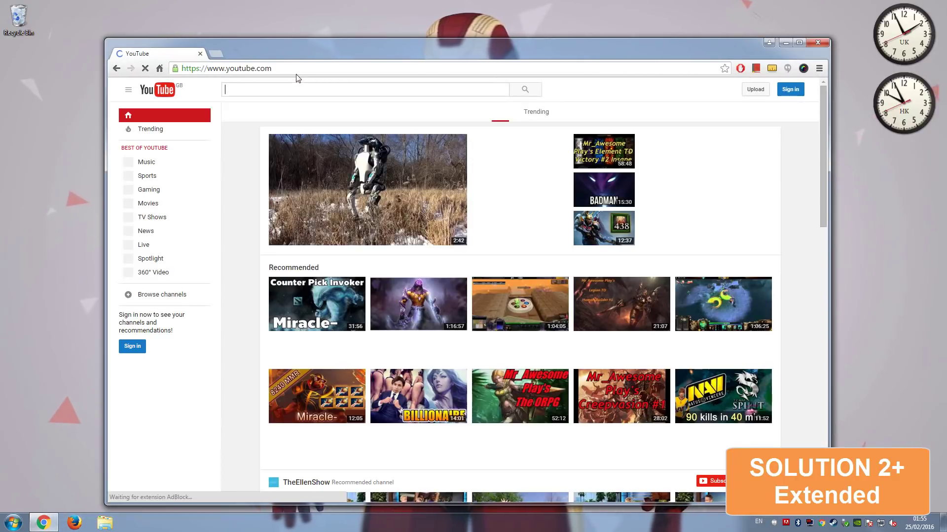
scroll(261, 175, "down", 20)
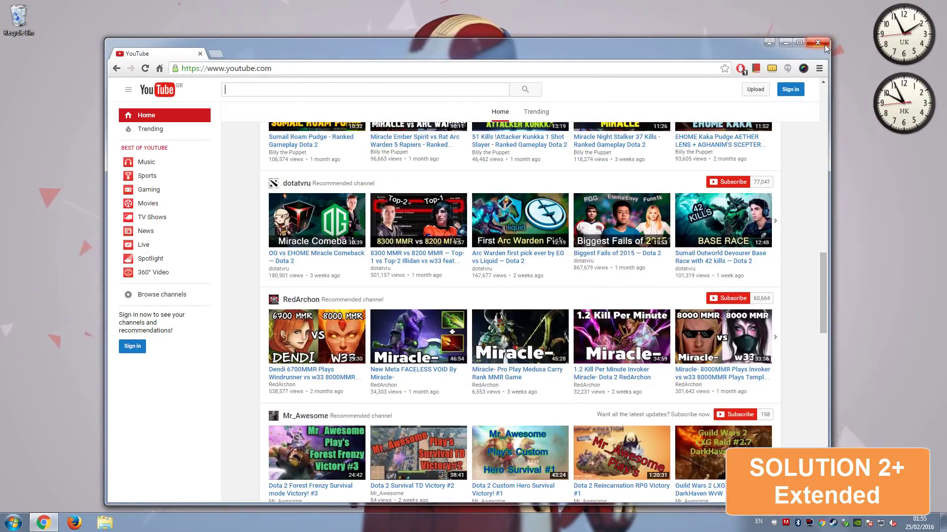
left_click(825, 45)
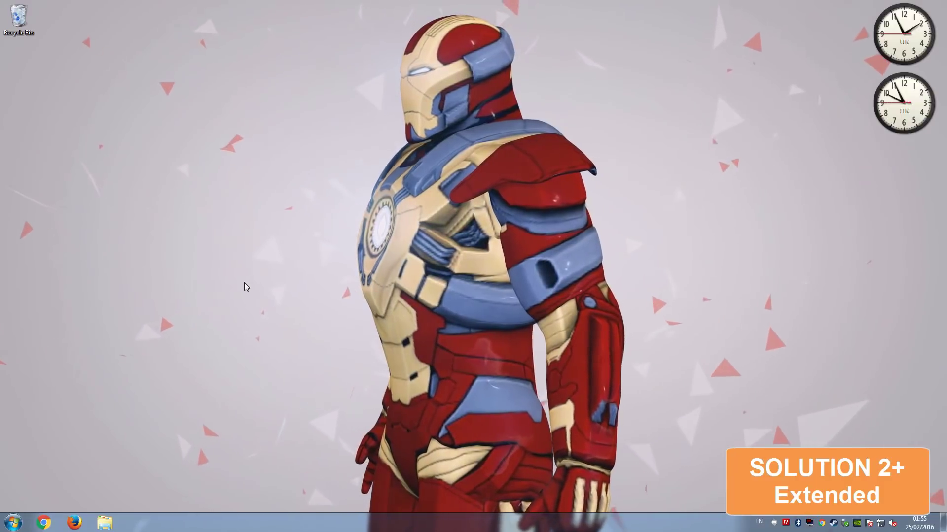
Select Google Chrome in Control Panel's installed programs and start uninstalling it.
left_click(2, 520)
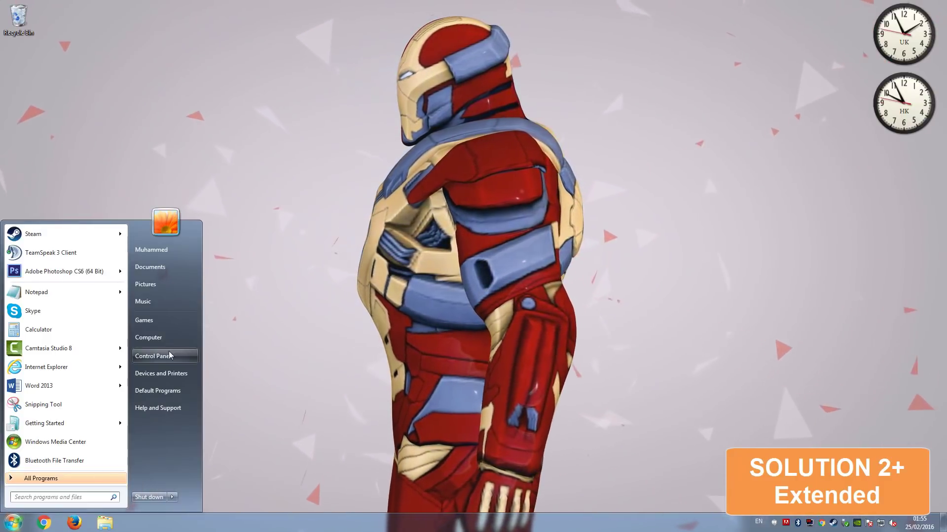
left_click(163, 355)
left_click(327, 248)
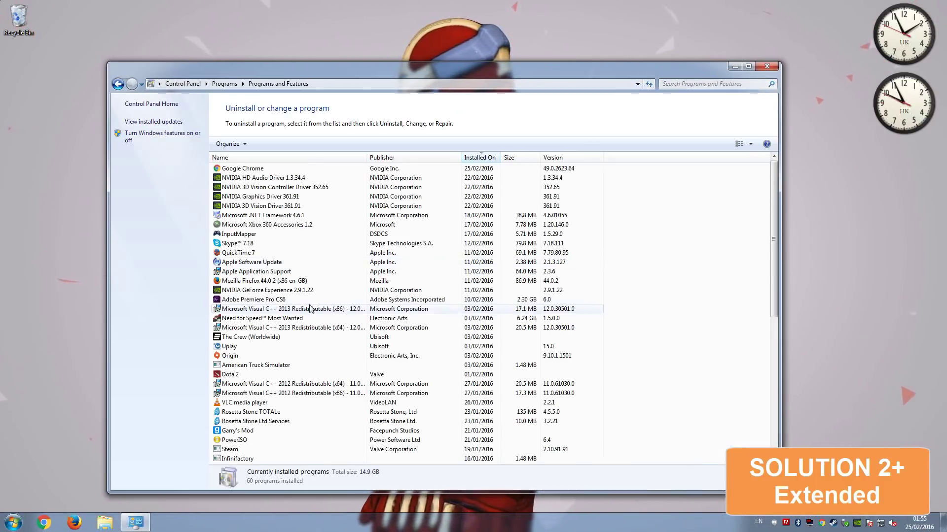
left_click(249, 169)
left_click(267, 143)
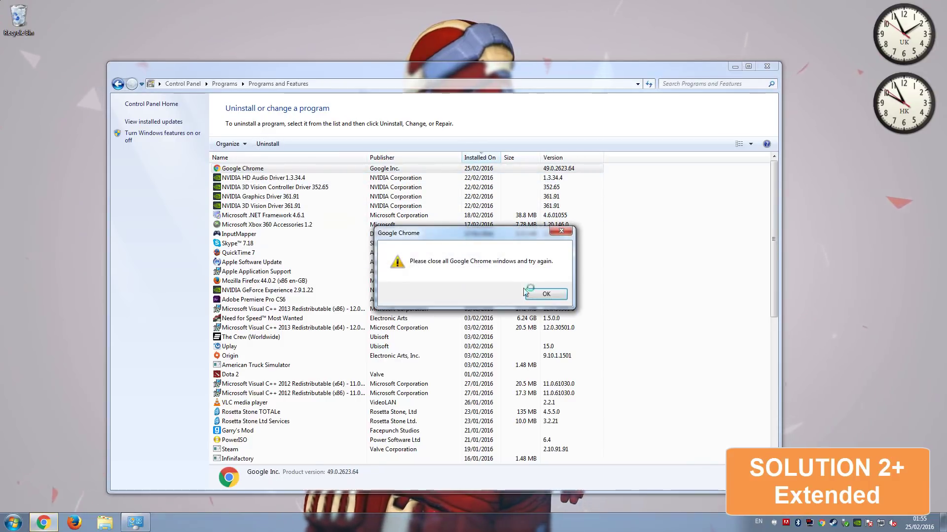
left_click(544, 294)
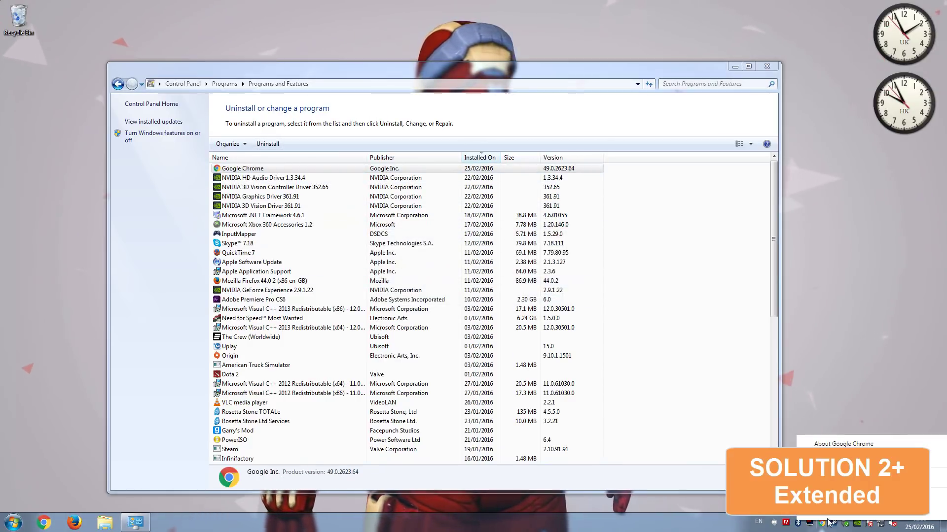
Quit background Chrome from the tray, confirm the uninstall, and close the survey and programs window.
right_click(821, 522)
left_click(838, 497)
left_click(267, 144)
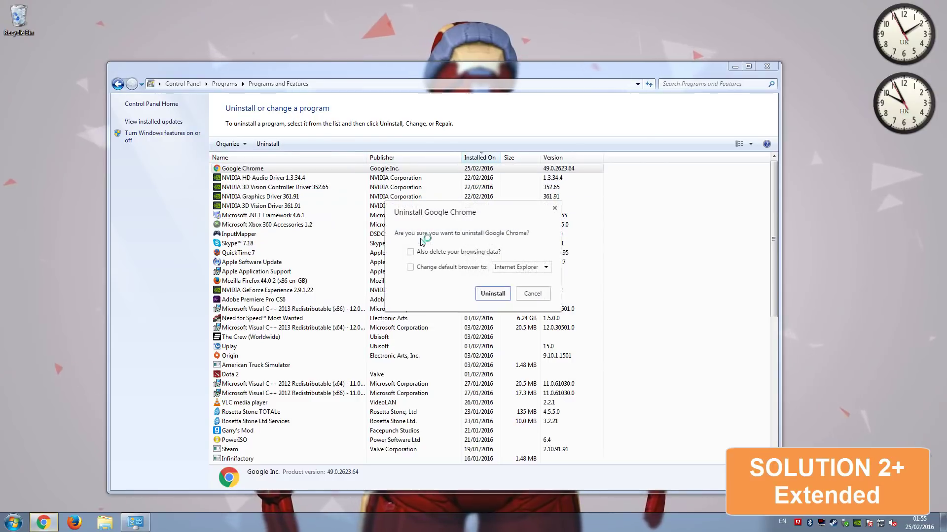
left_click(539, 293)
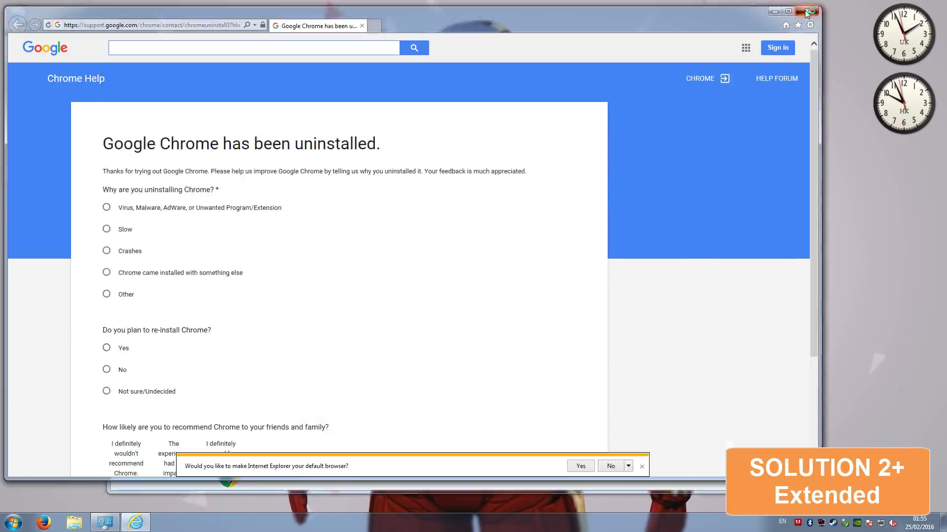
left_click(807, 11)
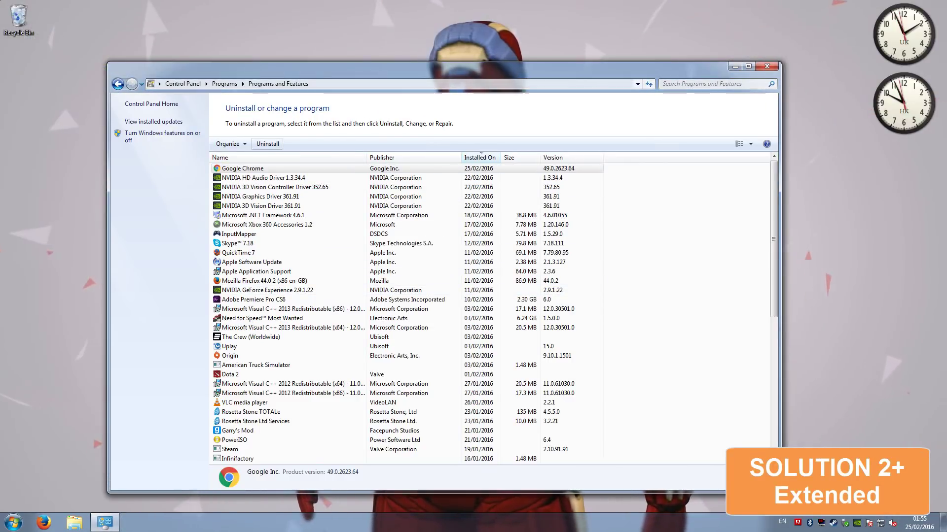
left_click(770, 67)
Find Internet Explorer by searching 'internet' in the Start menu and launch it.
left_click(11, 523)
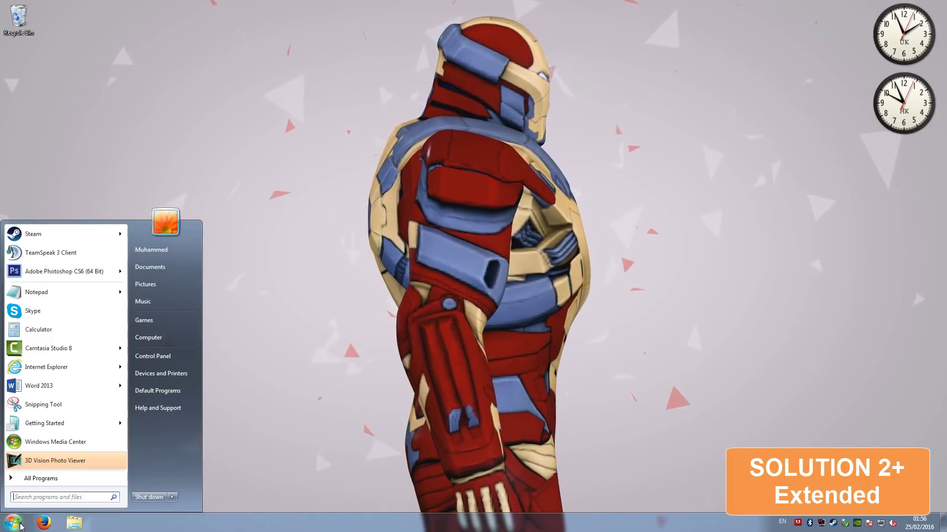
left_click(10, 523)
left_click(1, 526)
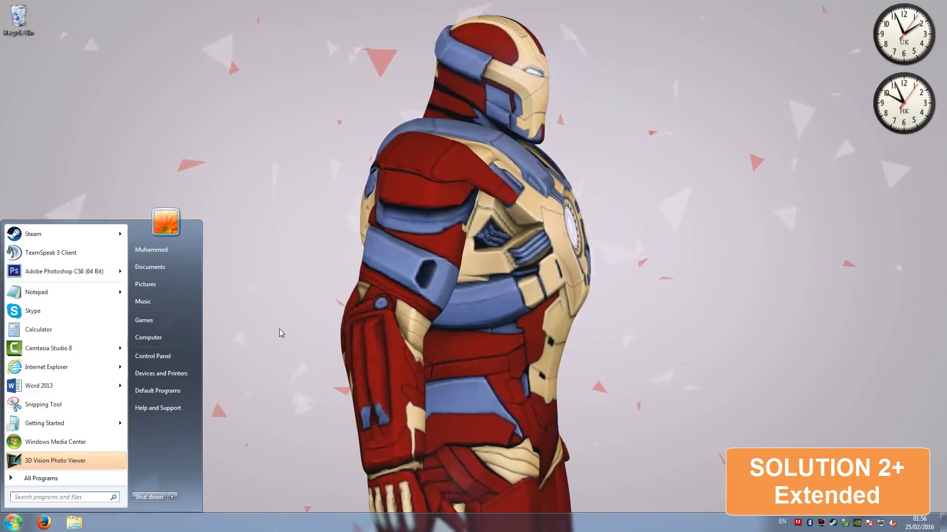
type("internet")
key("Escape")
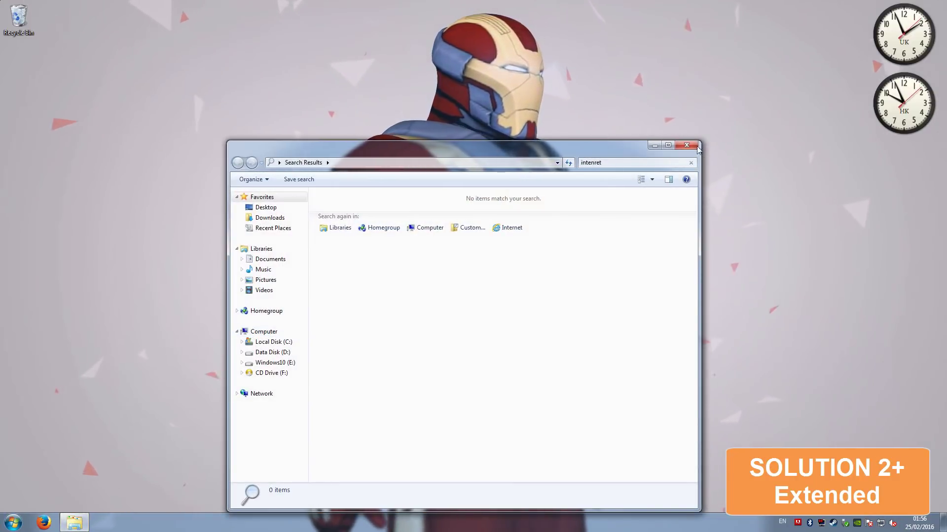
left_click(683, 150)
key("super")
type("internet")
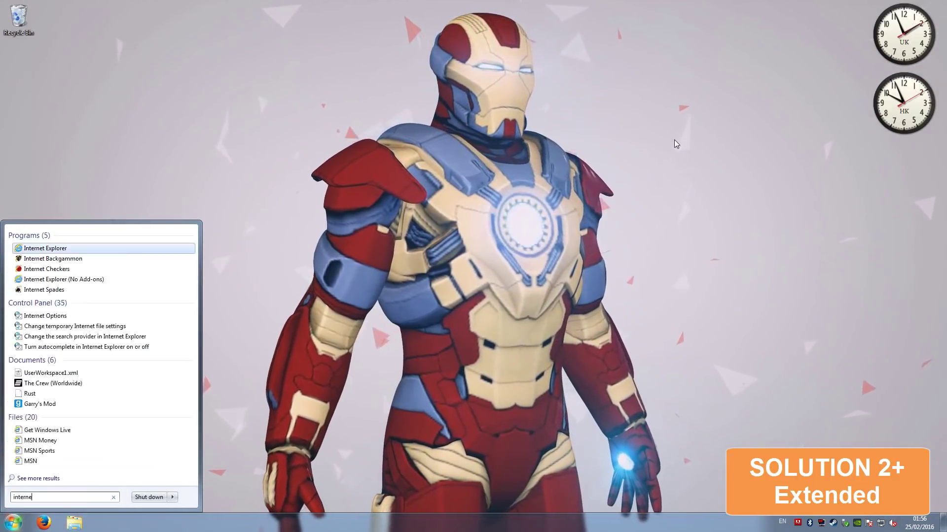
key("Return")
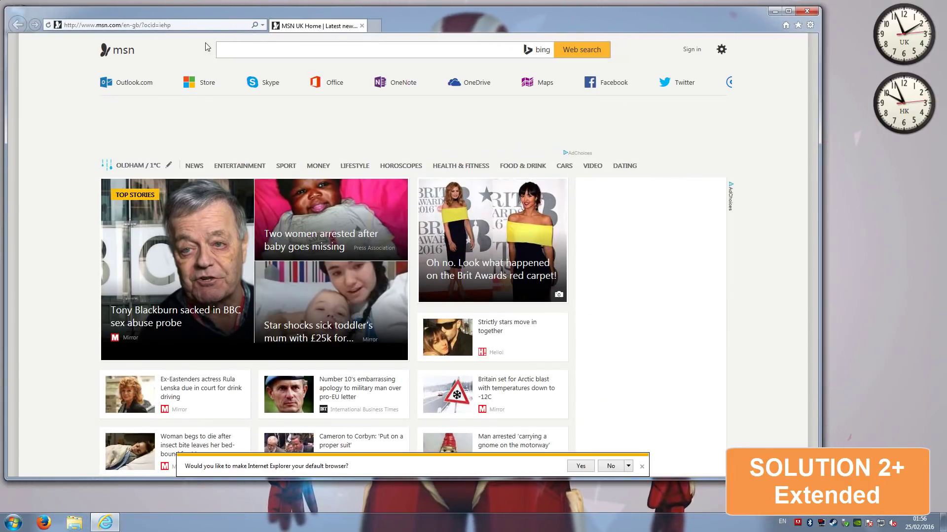
Navigate Internet Explorer to google.com.
type("google.com")
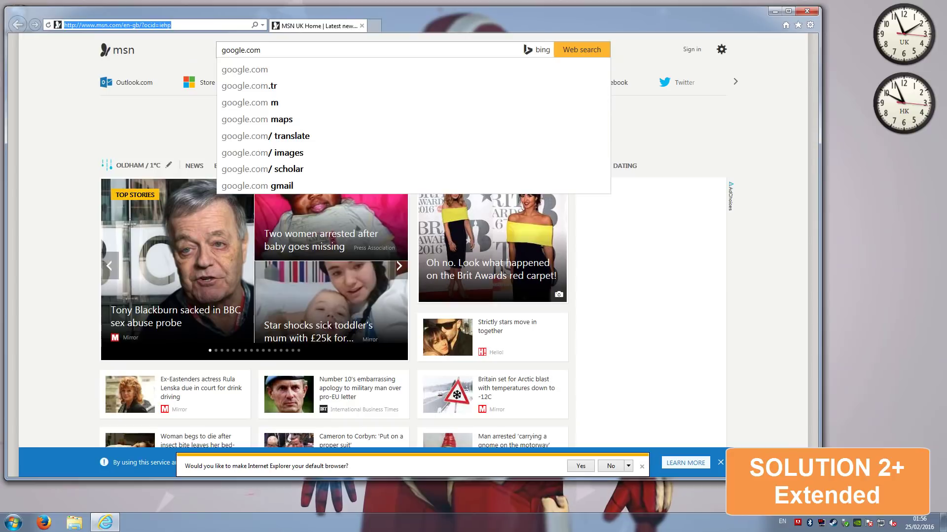
type("gp")
type("oogle.com/")
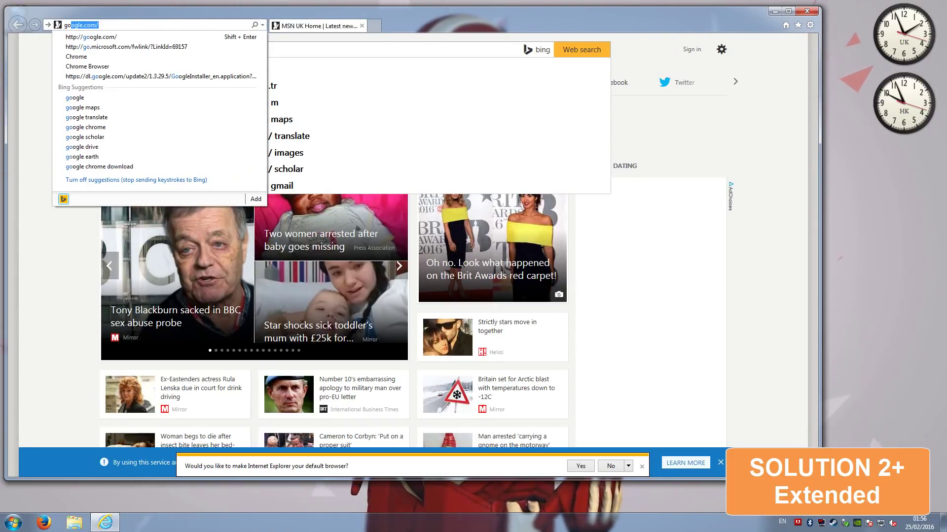
key("Return")
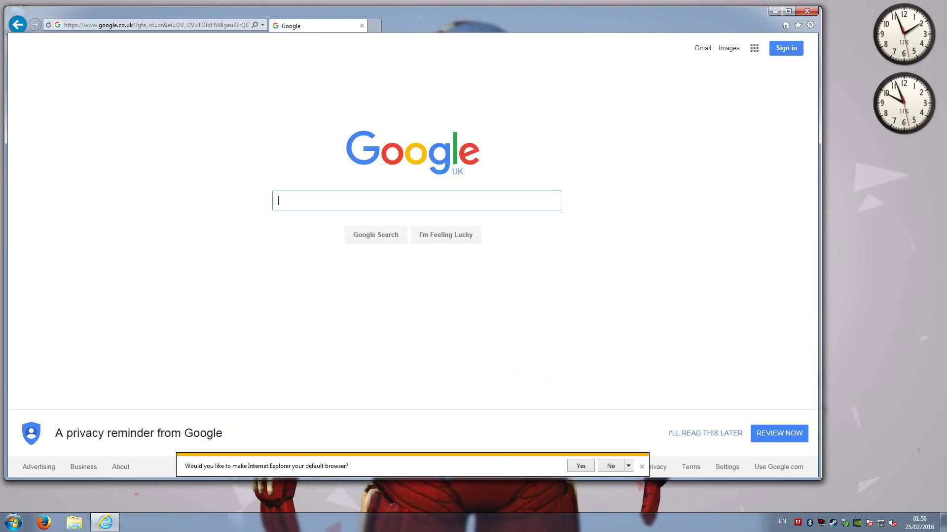
Search Google for Chrome, download it and accept the terms to install.
type("gogole chrome")
key("Return")
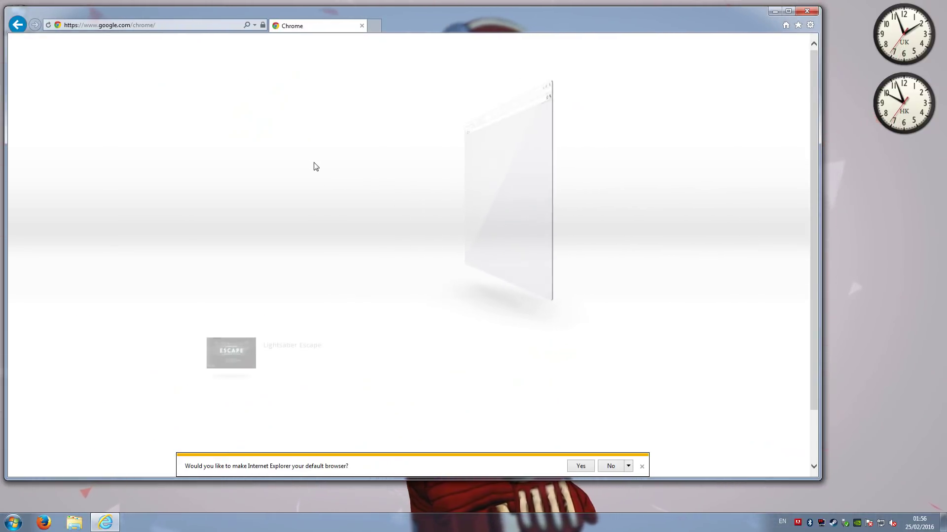
left_click(279, 244)
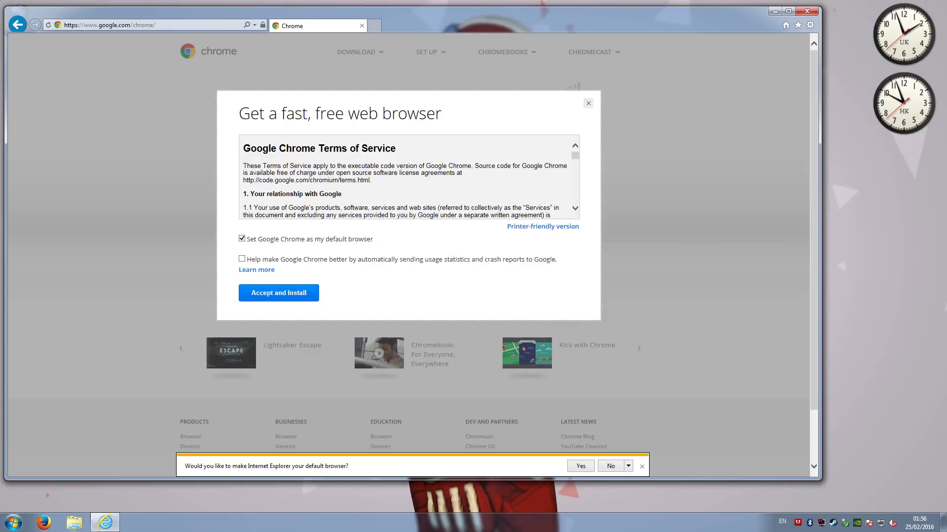
left_click(289, 291)
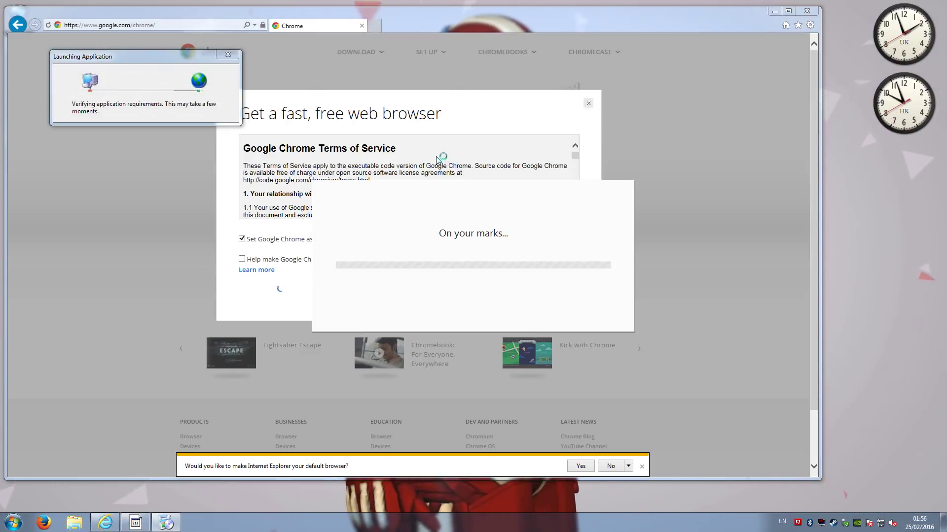
Close Internet Explorer and refresh the desktop while the Chrome installer finishes.
left_click(807, 11)
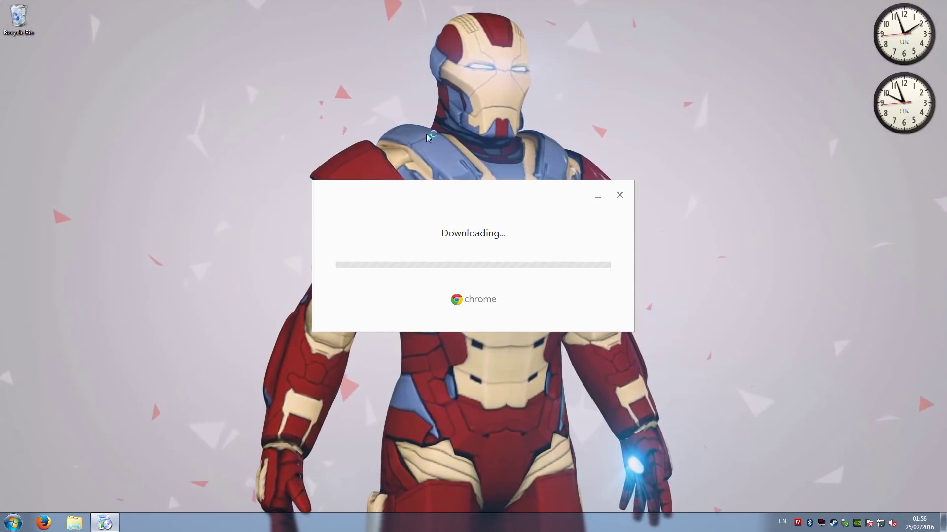
right_click(419, 122)
left_click(497, 145)
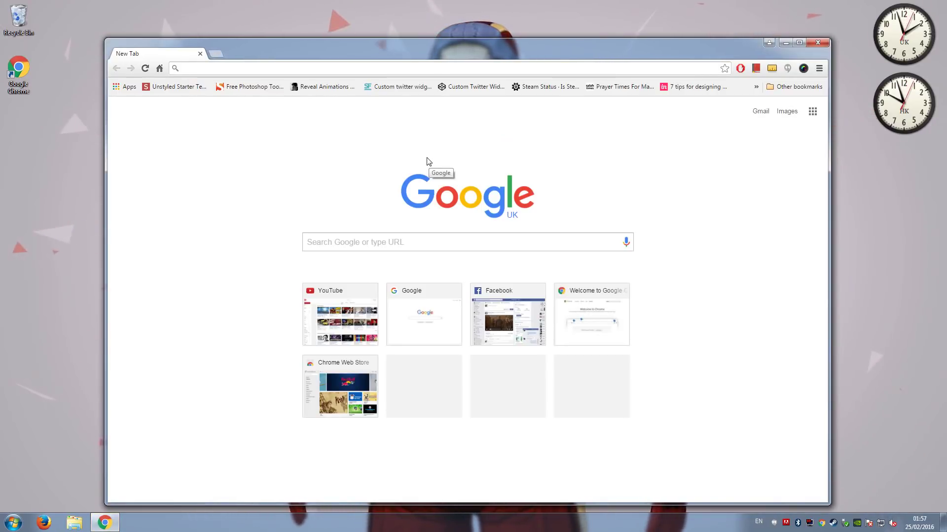
Open YouTube and confirm Chrome version 48.0.2564.116 m on the About page.
type("youtube.com")
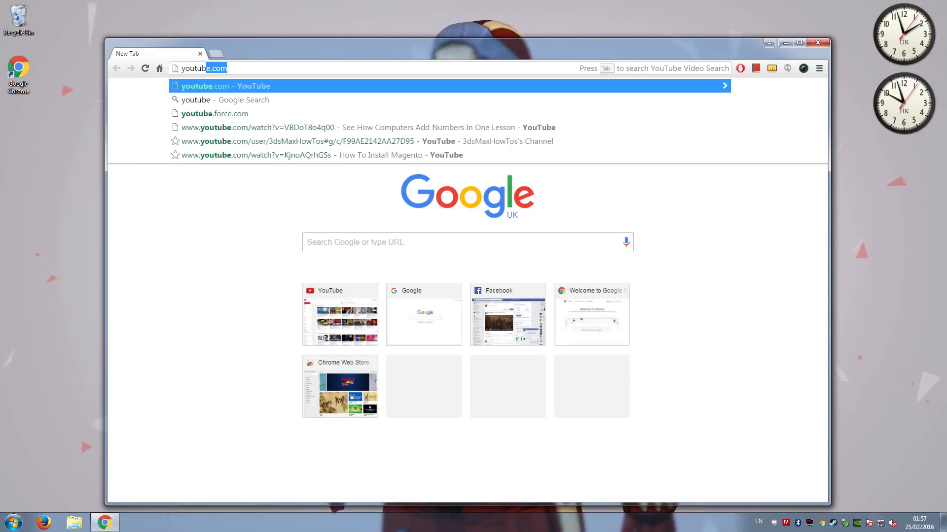
key("Return")
left_click(819, 68)
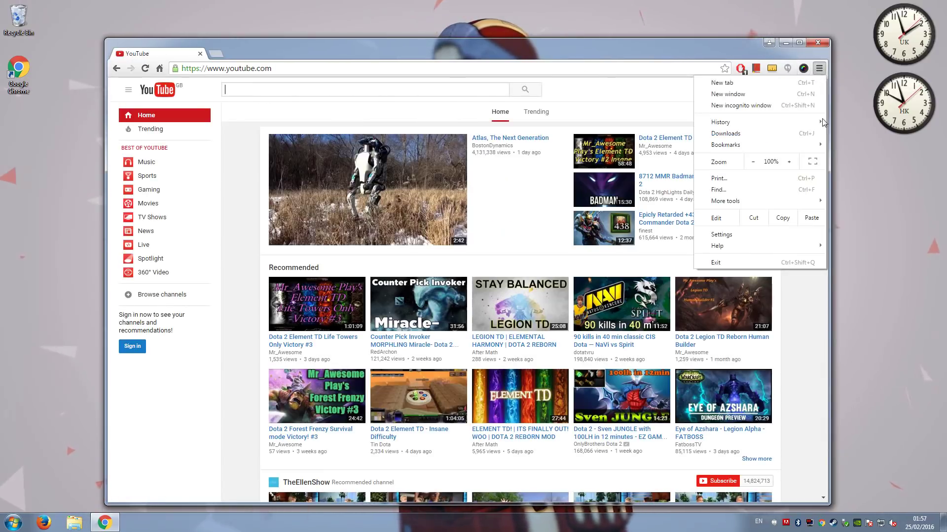
mouse_move(749, 241)
left_click(604, 246)
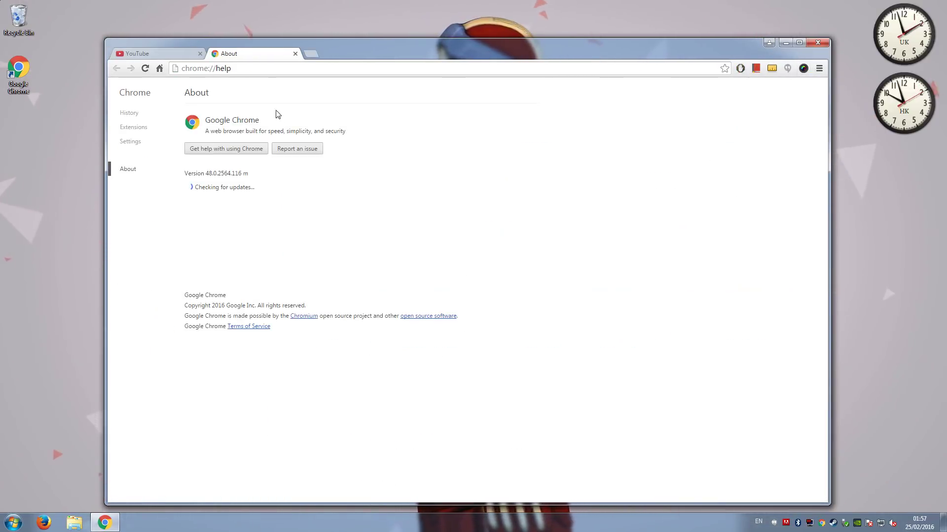
key("ctrl+w")
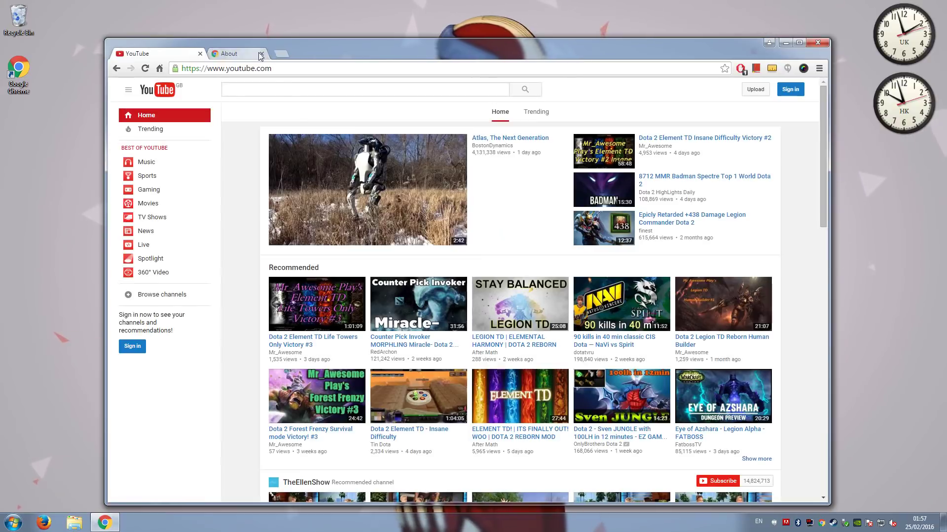
Scroll YouTube, open Facebook in a new tab, then close the tabs with Ctrl+W.
scroll(355, 202, "down", 15)
scroll(354, 202, "down", 10)
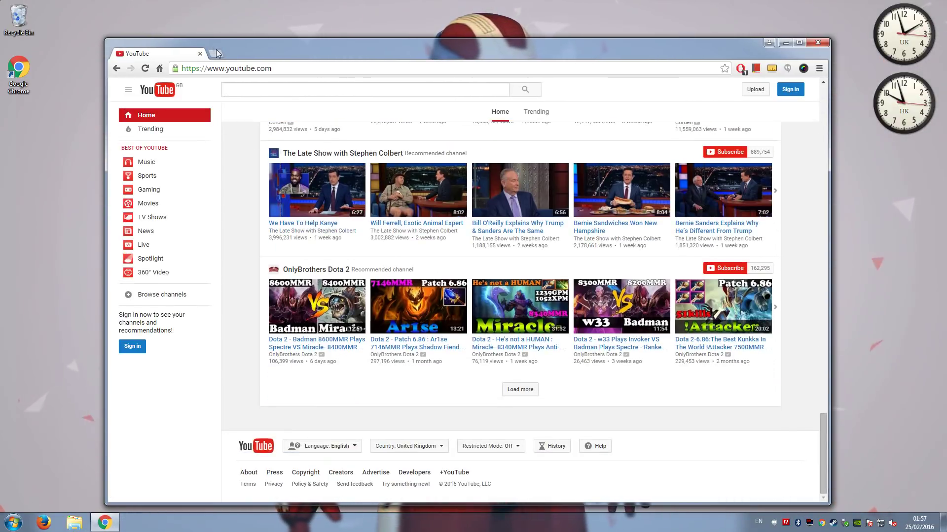
left_click(217, 53)
type("facebook.com")
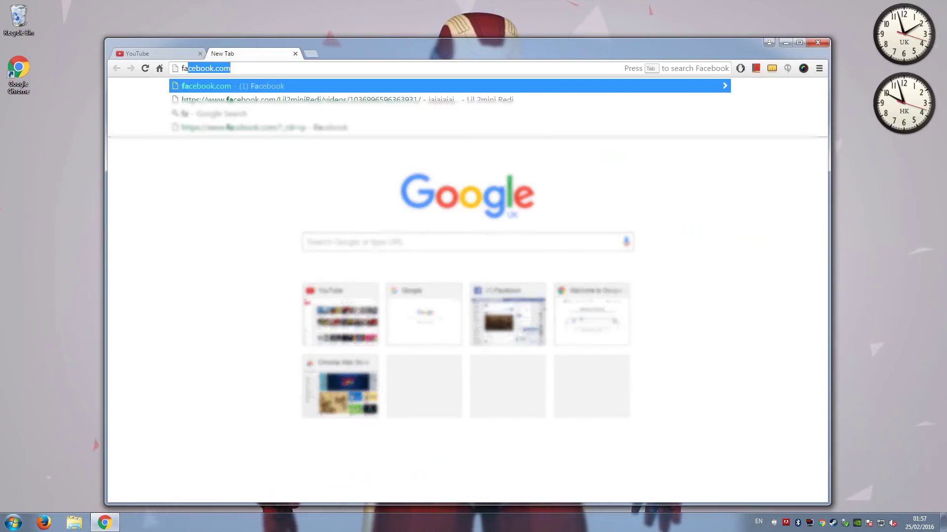
key("Return")
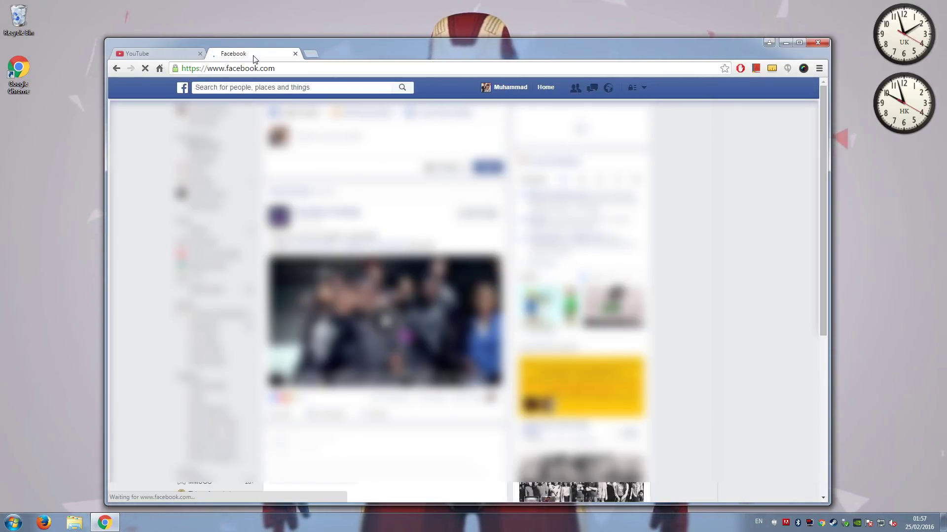
key("ctrl+w")
key("ctrl+w")
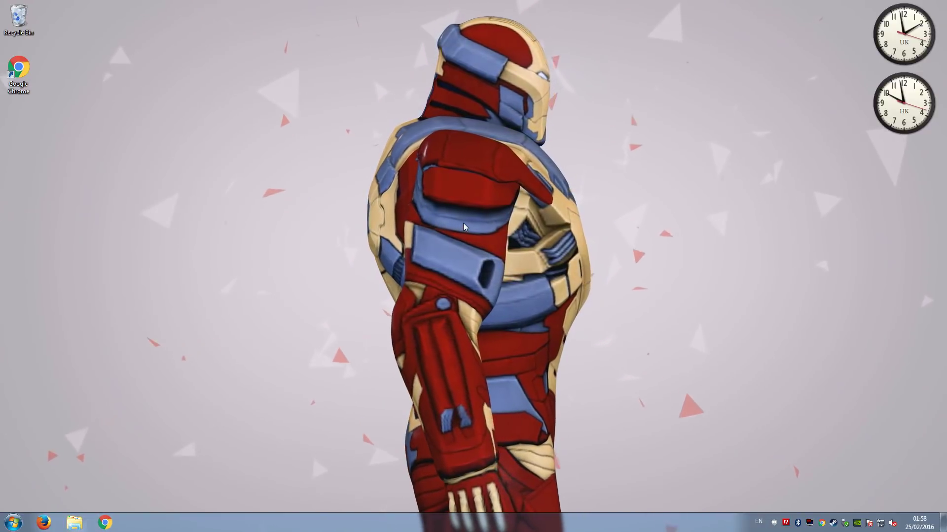